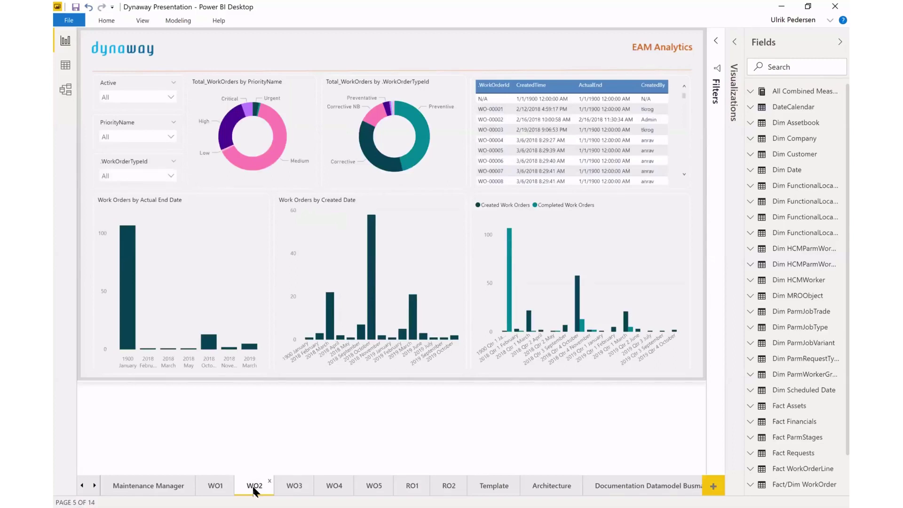
Switch to the WO4 page with the priority-versus-days-open matrix.
click(316, 489)
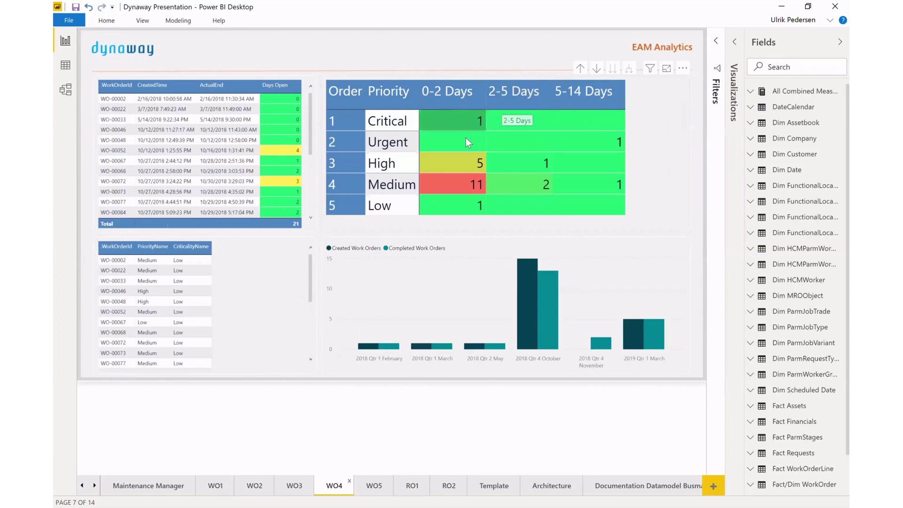
Cross-filter on the Urgent 5-14 Days matrix cell, then go to the blank Template page.
click(608, 143)
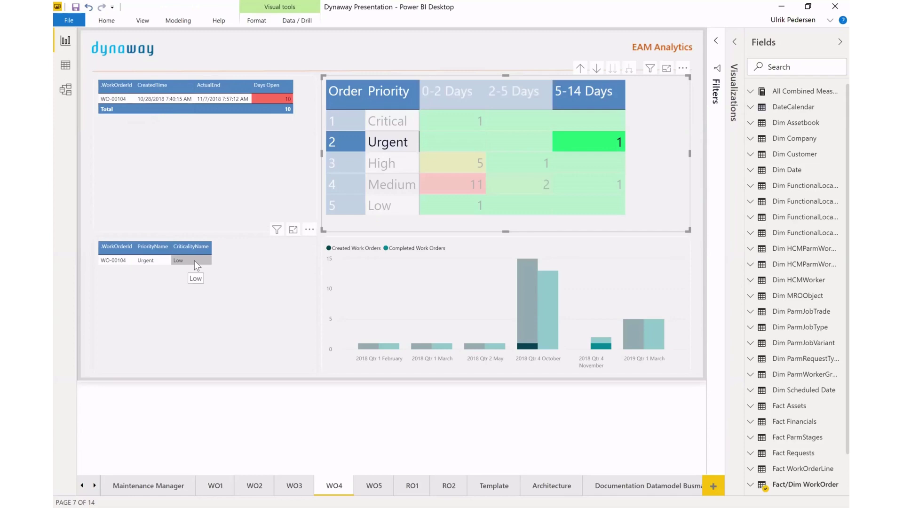
mouse_move(394, 344)
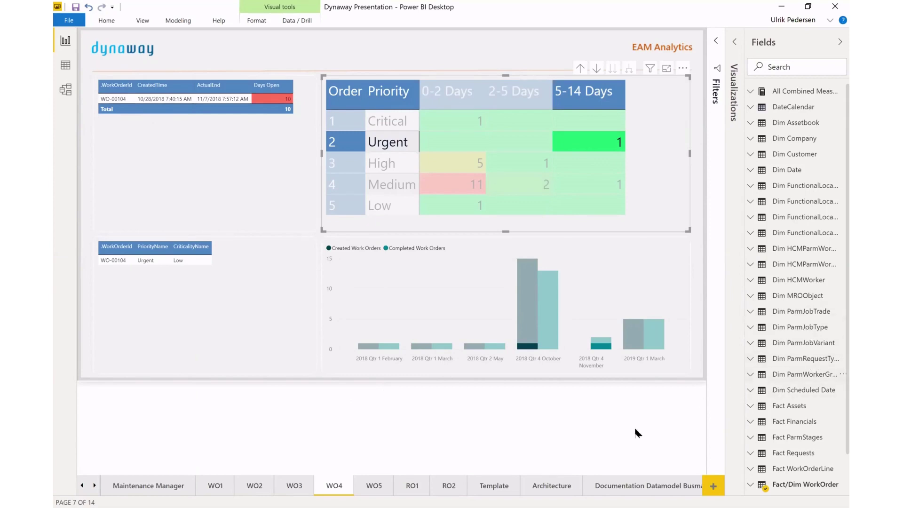
click(489, 488)
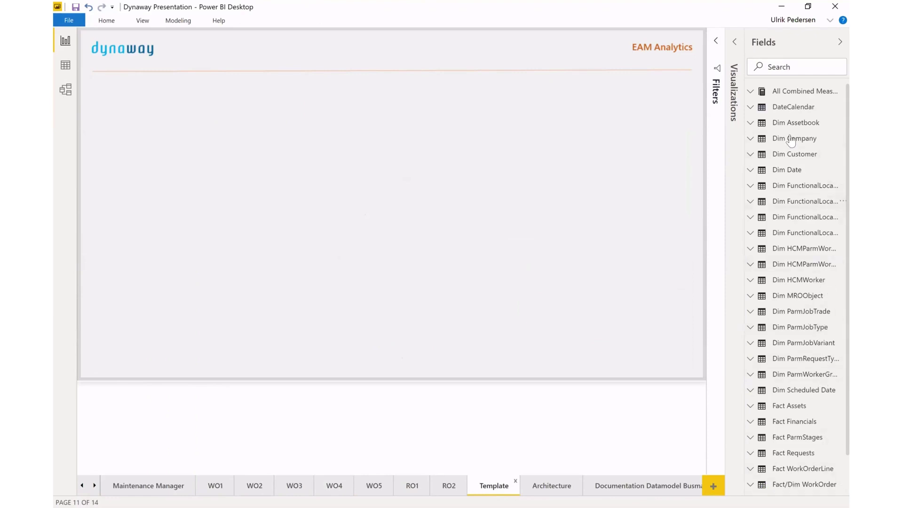
Add a pie chart below the dynaway logo and use Active as its legend.
click(798, 65)
click(736, 43)
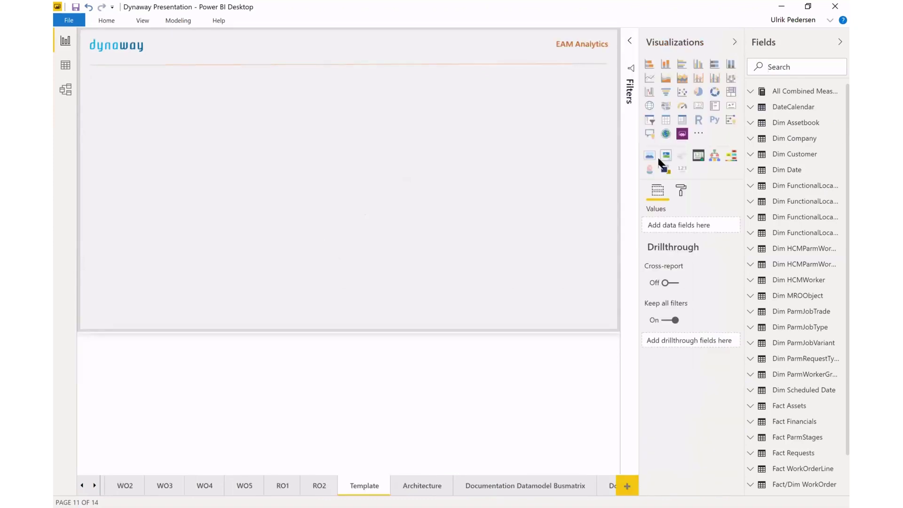
click(698, 92)
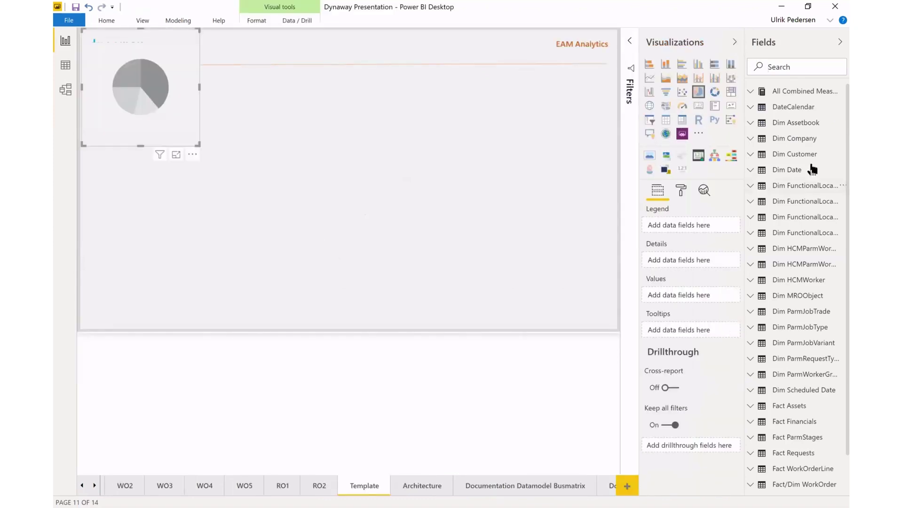
drag(163, 32, 170, 81)
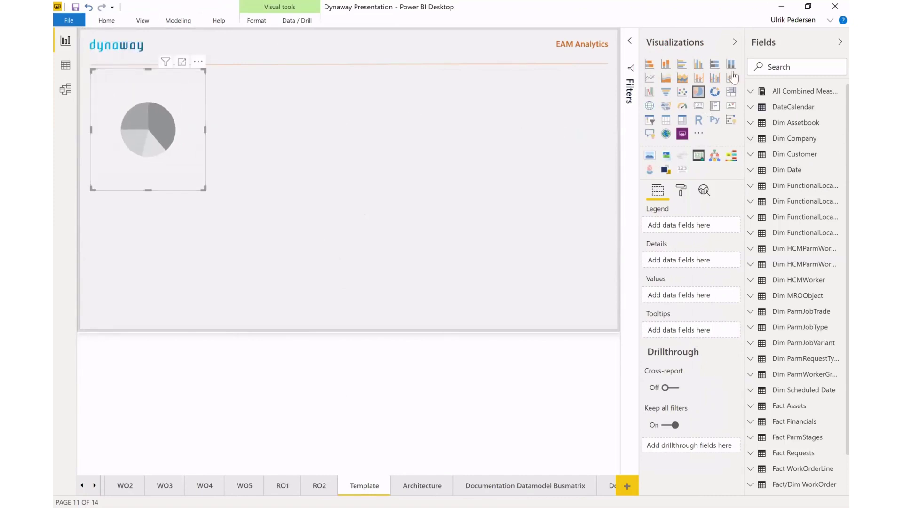
click(789, 69)
text(active)
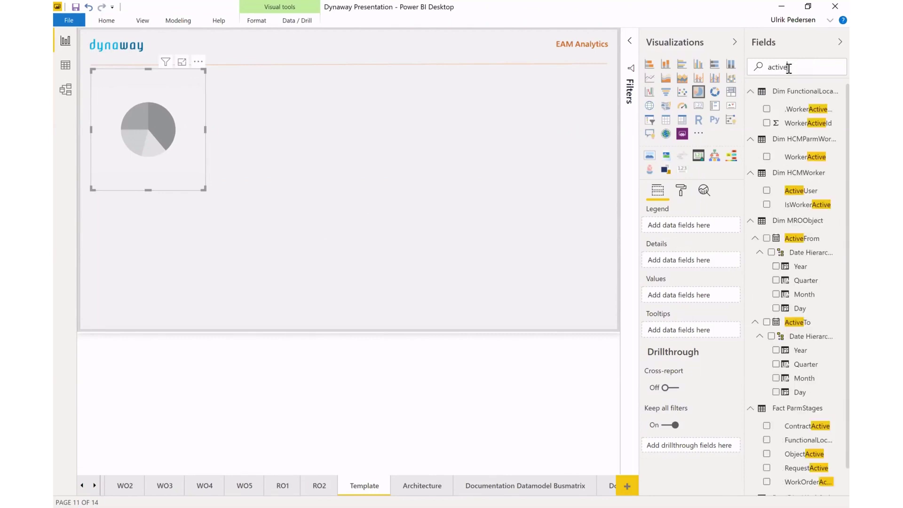
scroll(801, 162, down, 1)
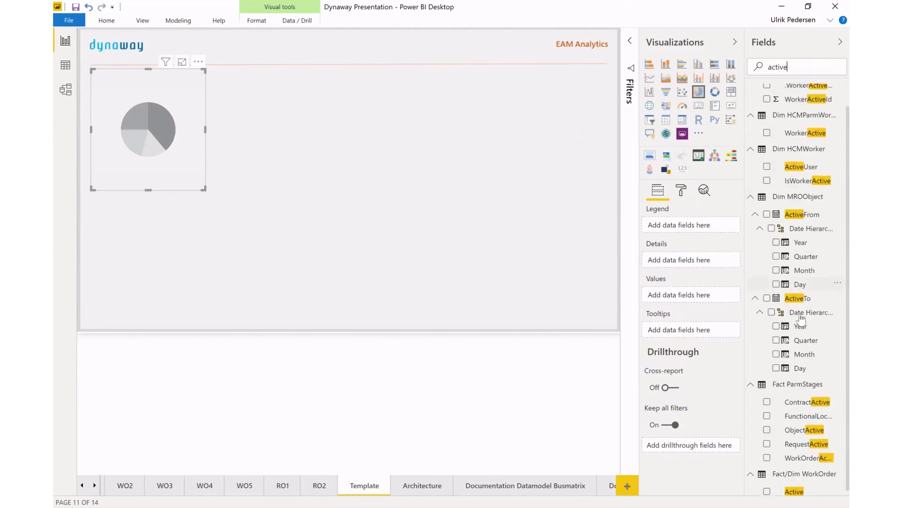
click(766, 487)
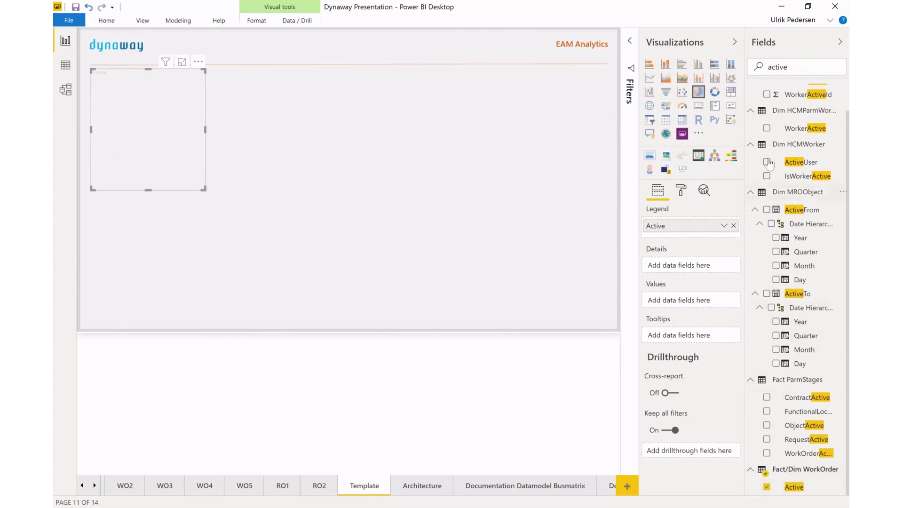
Add Total_WorkOrders as the pie chart's values, showing 75 Yes and 10 No.
drag(790, 66, 756, 66)
text(total)
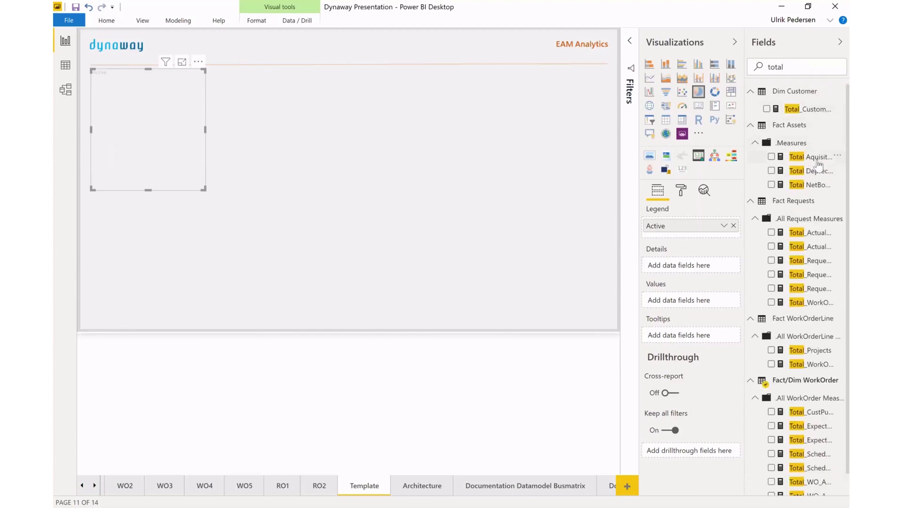
scroll(818, 235, down, 1)
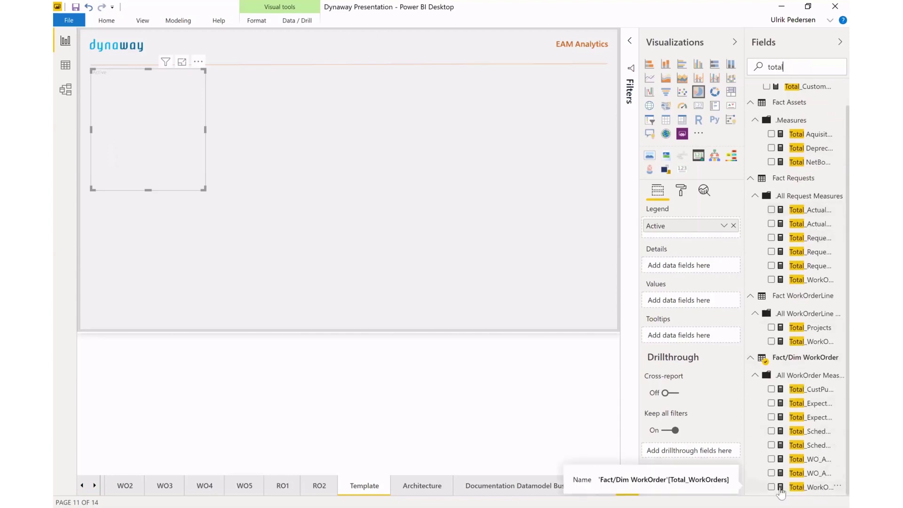
click(771, 487)
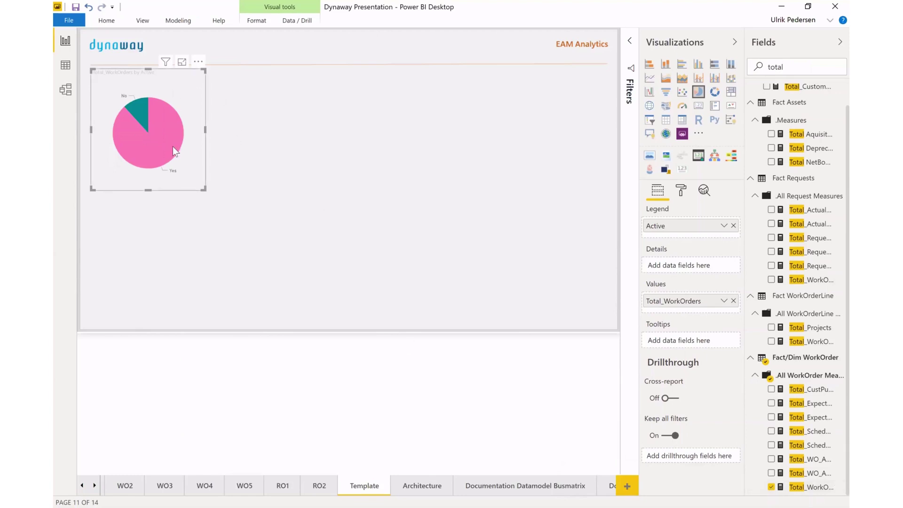
mouse_move(173, 147)
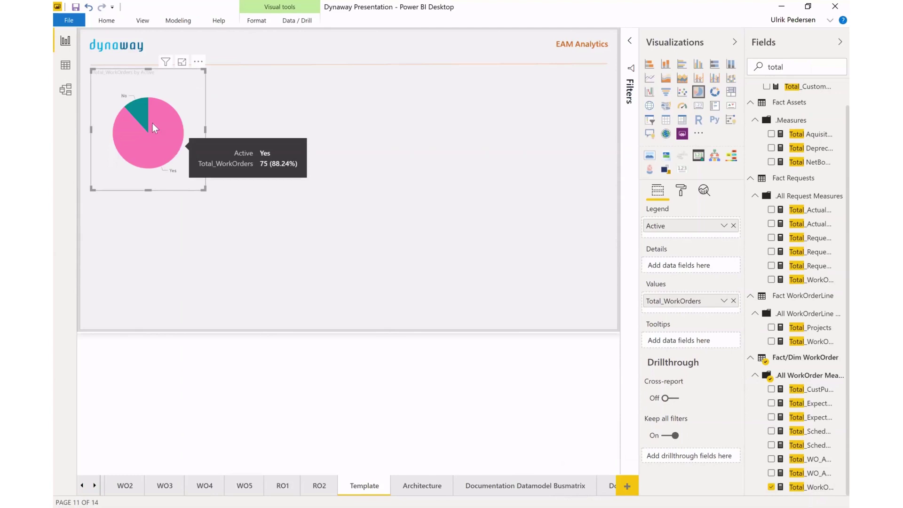
mouse_move(143, 107)
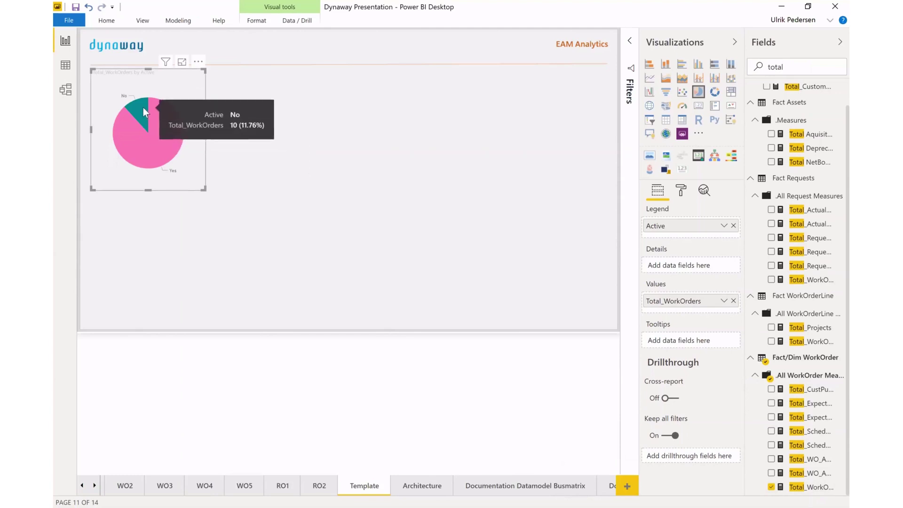
click(332, 149)
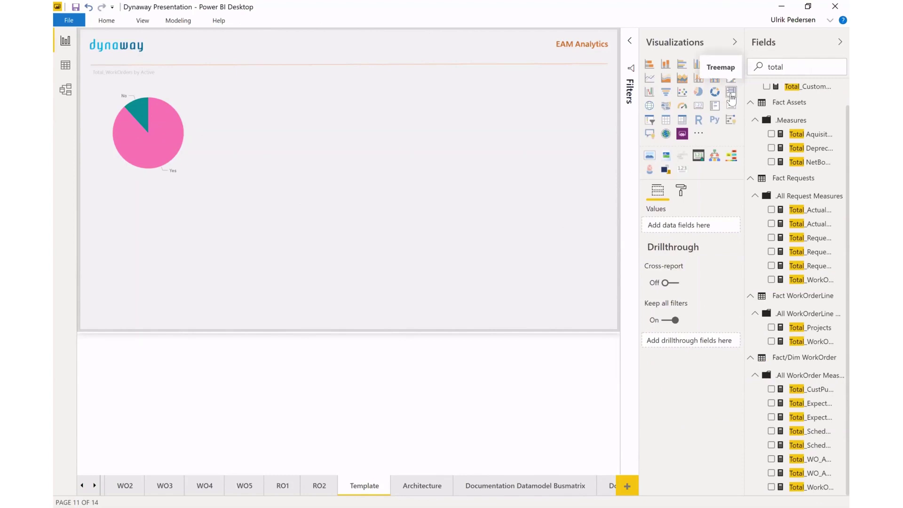
Add a wide treemap of Total_WorkOrders grouped by PriorityName below the pie chart.
click(731, 94)
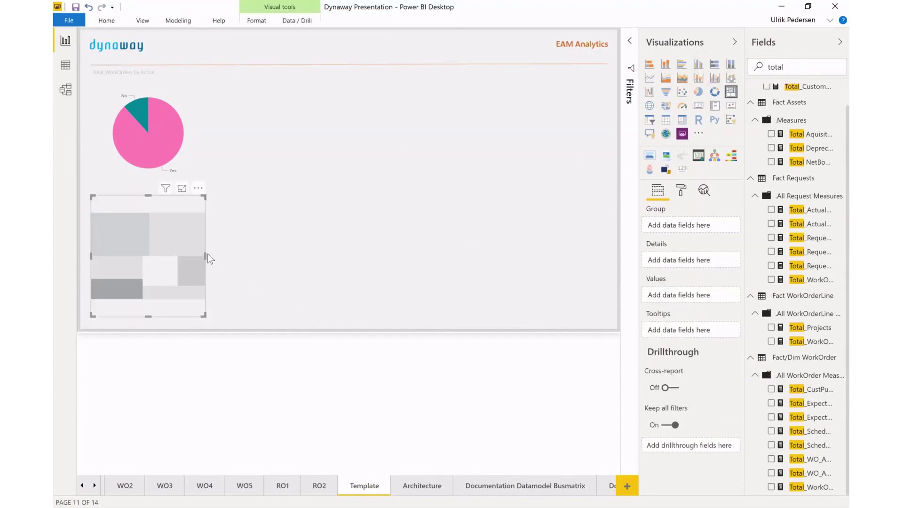
drag(204, 256, 456, 258)
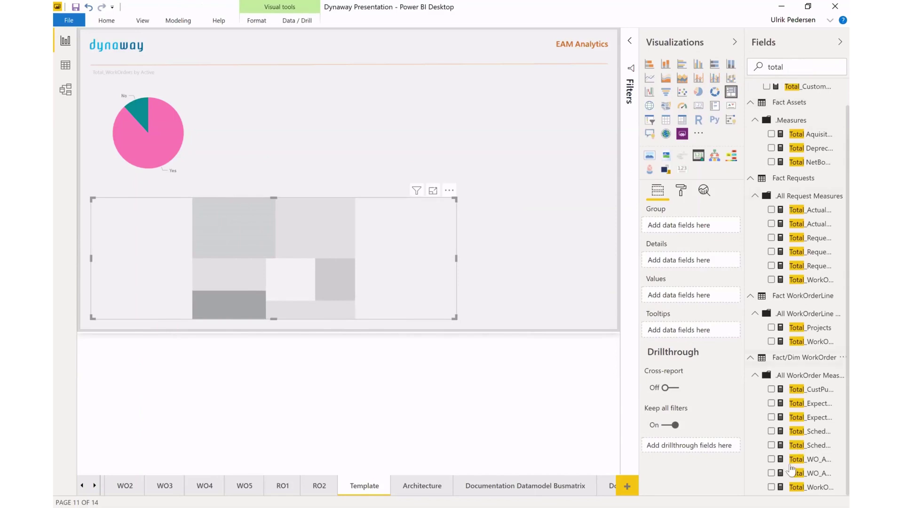
click(770, 487)
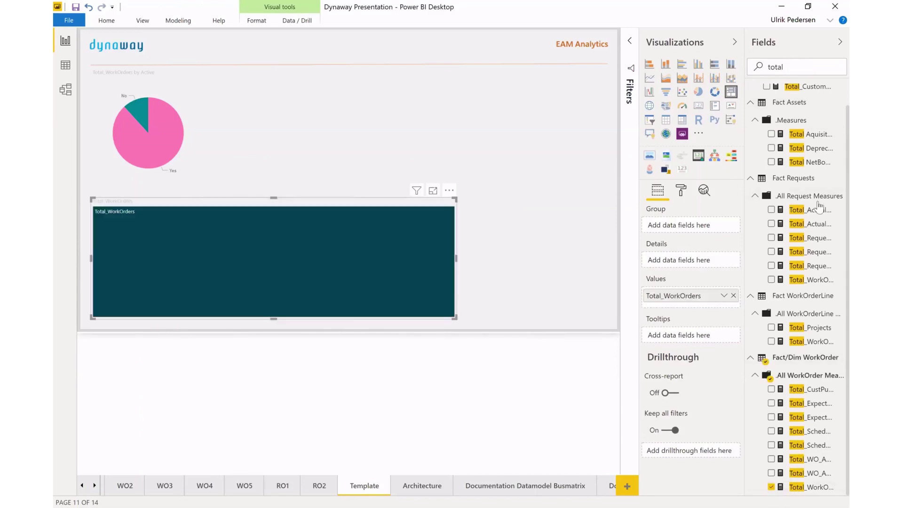
double_click(803, 65)
text(priority)
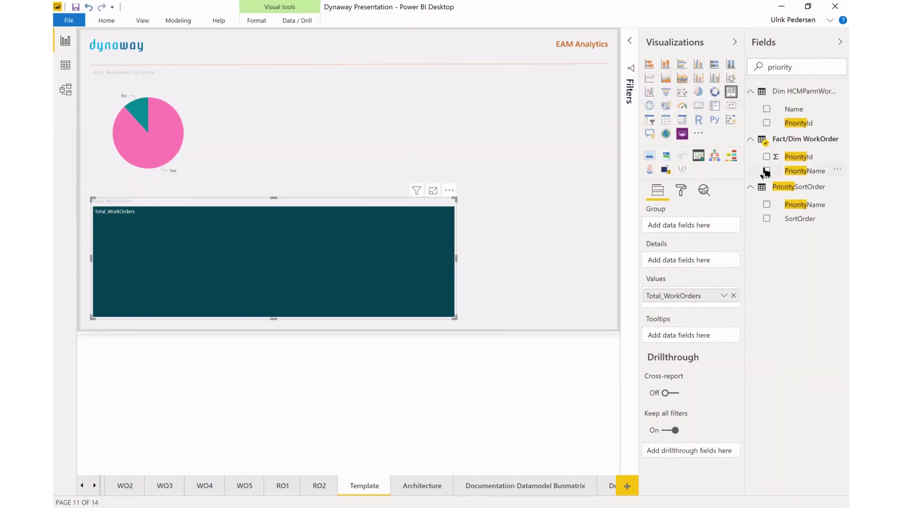
click(767, 170)
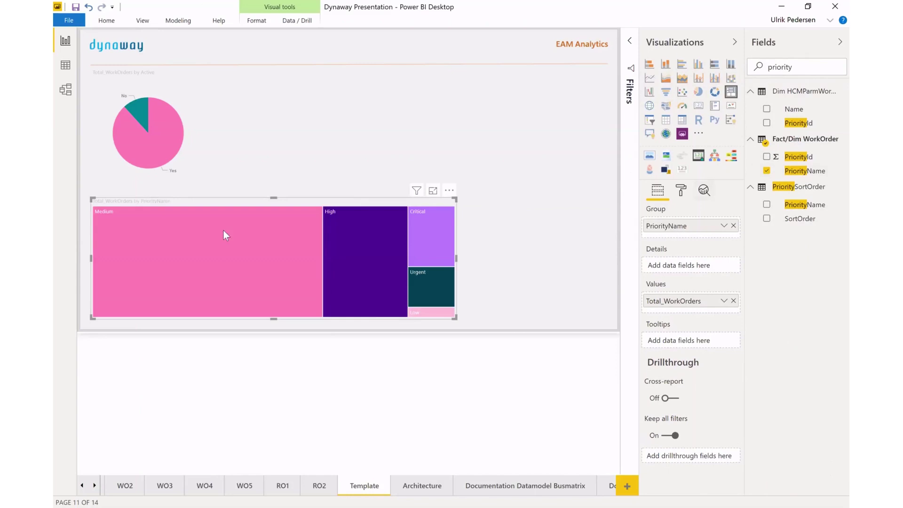
Test cross-highlighting the treemap from the pie chart's No and Yes slices, then clear it.
click(143, 109)
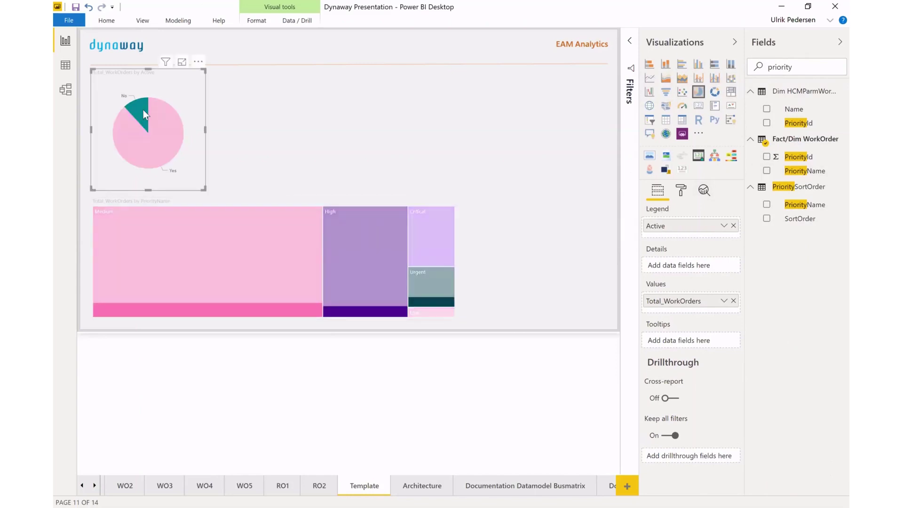
click(157, 146)
click(196, 94)
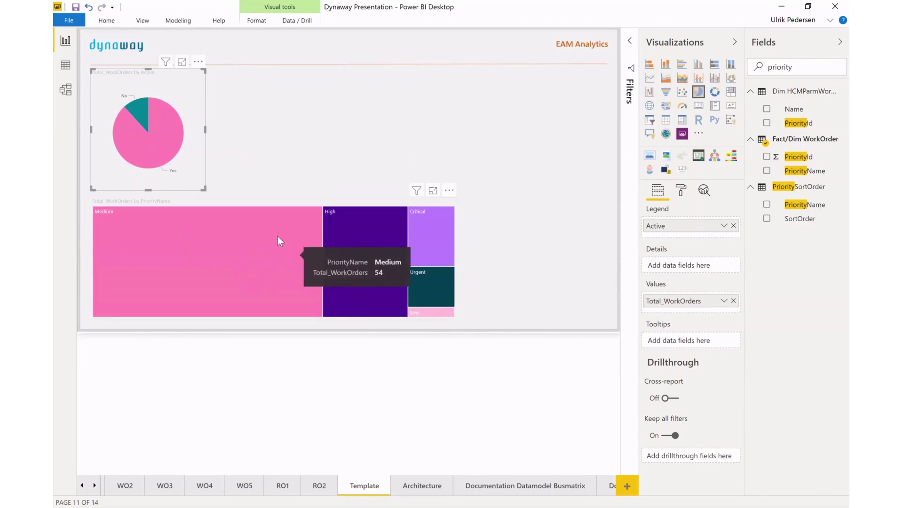
mouse_move(368, 260)
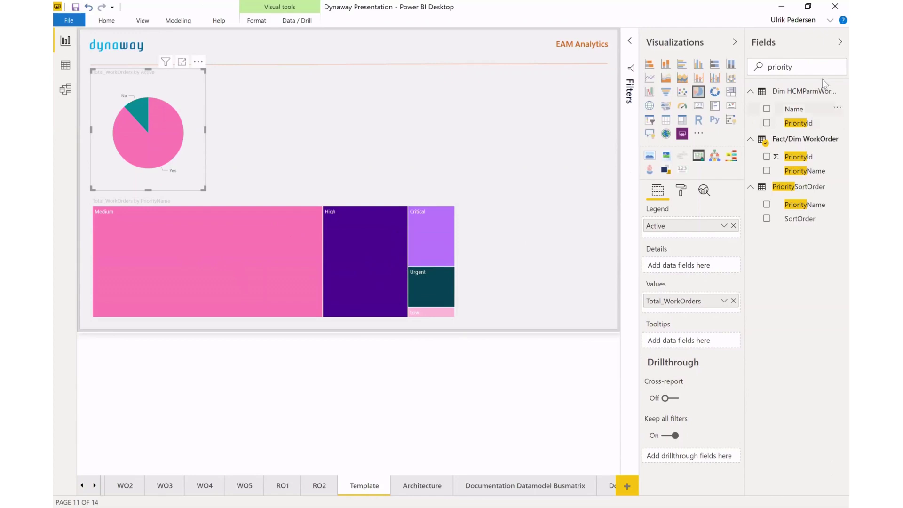
Filter fields to 'createdby' and add a widened bar chart beside the pie chart.
drag(817, 67, 770, 68)
text(createdby)
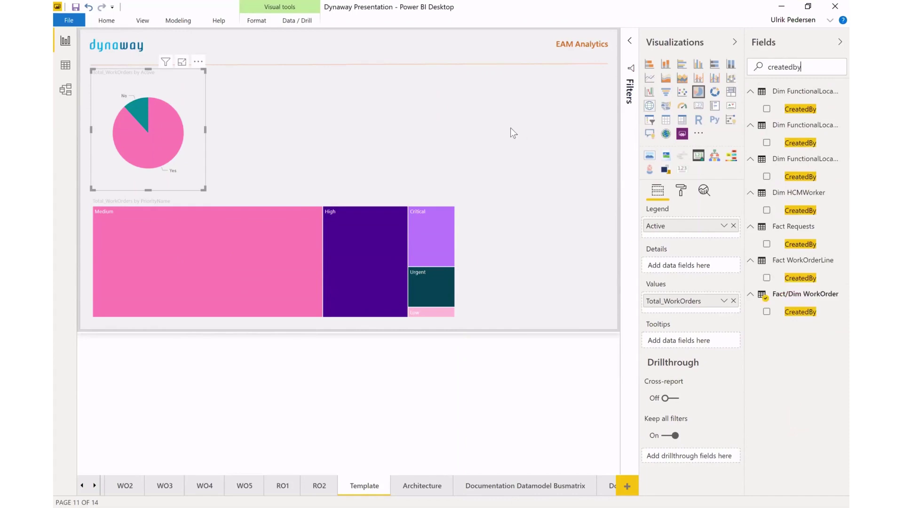
click(462, 127)
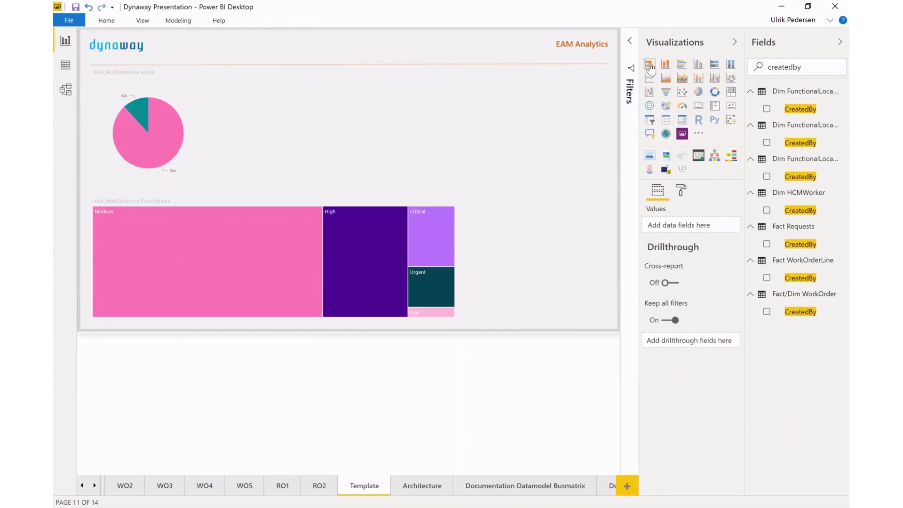
click(649, 65)
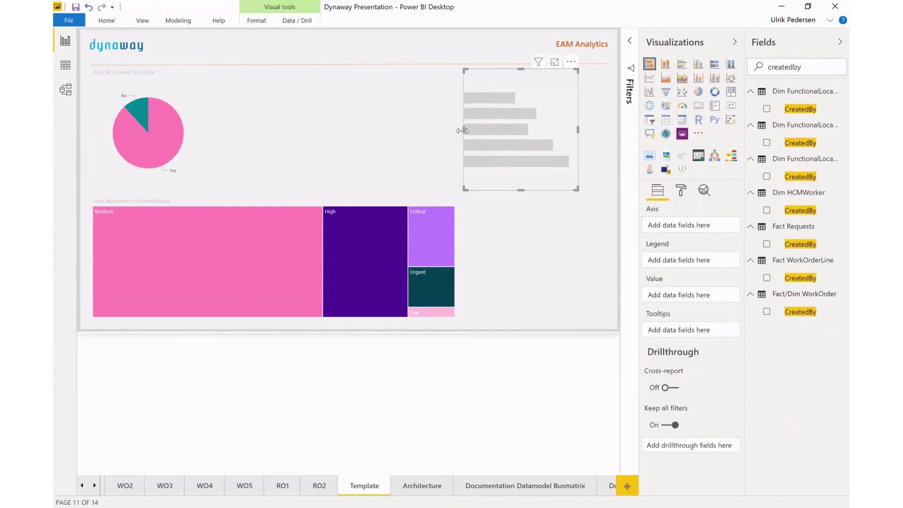
drag(464, 129, 209, 125)
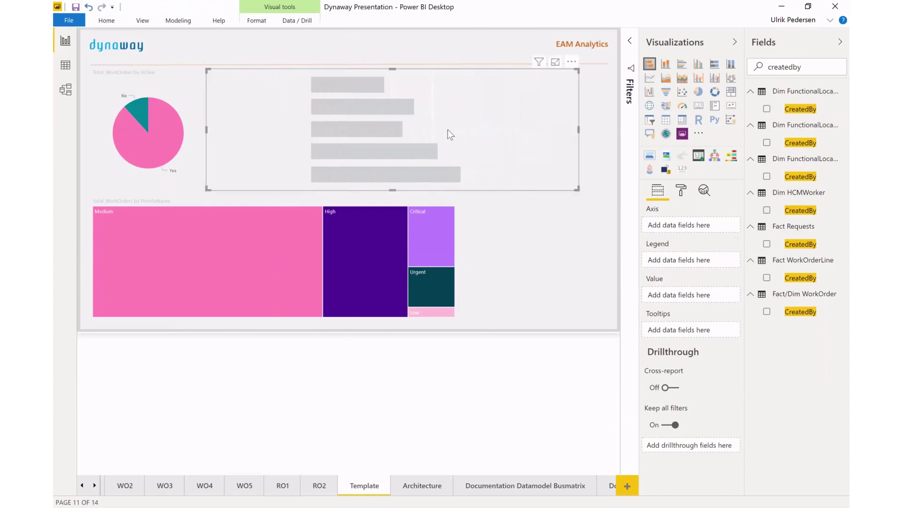
drag(572, 128, 605, 130)
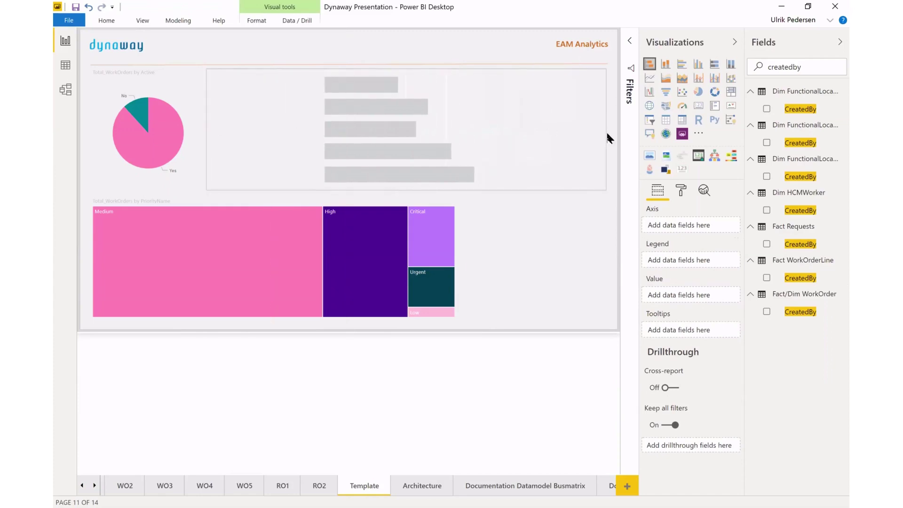
click(608, 137)
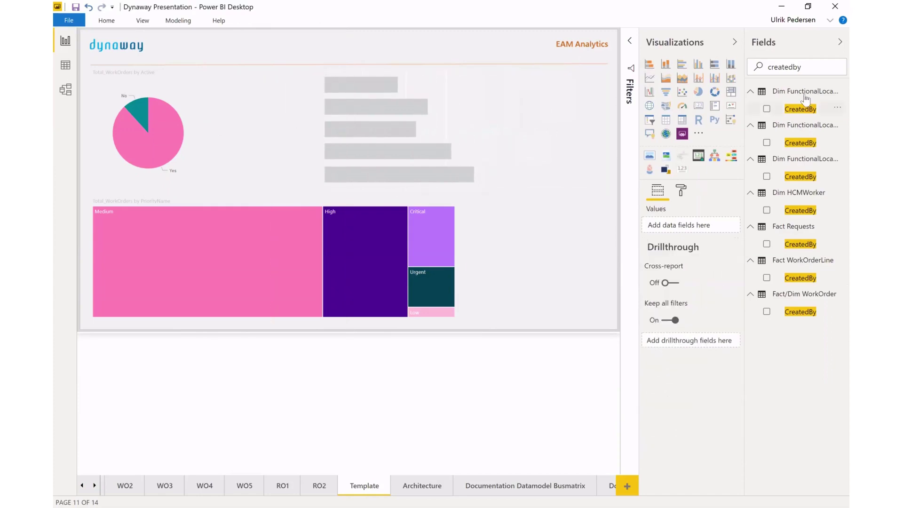
Make CreatedBy the bar chart's axis and search fields for 't'.
click(766, 312)
click(809, 70)
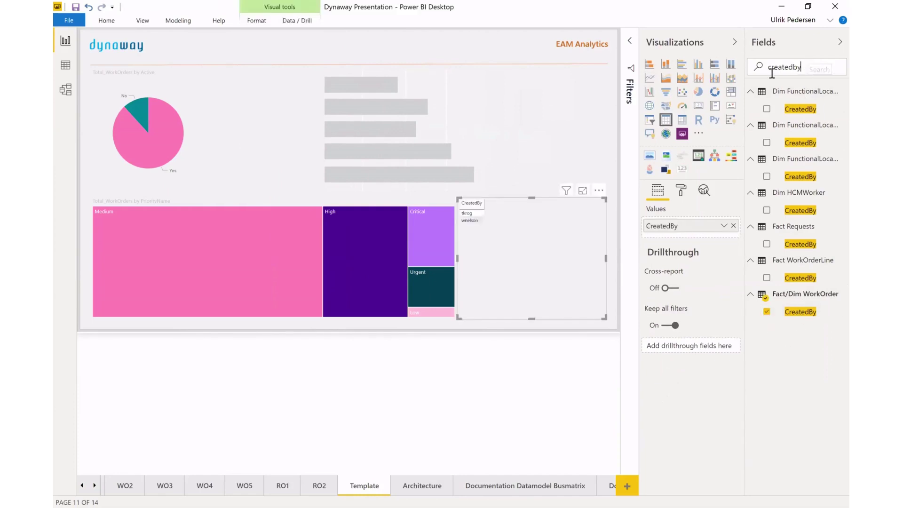
click(396, 120)
click(766, 312)
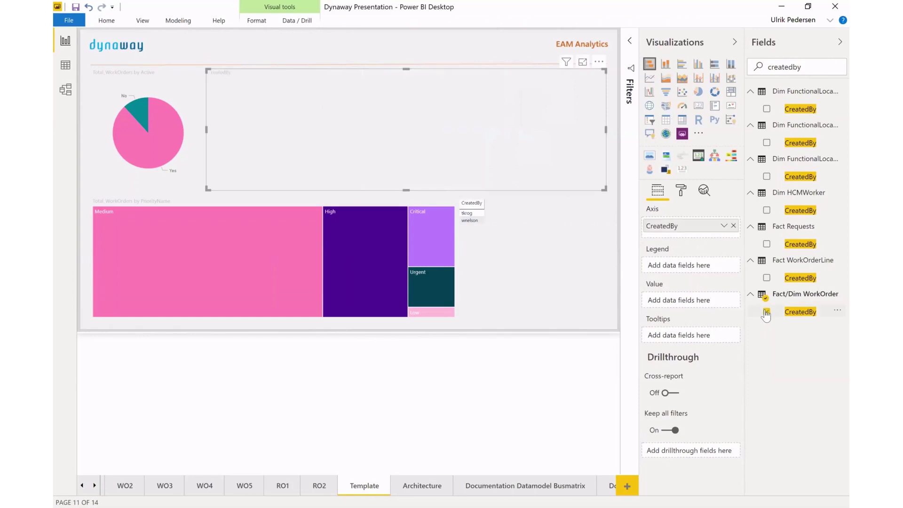
double_click(812, 66)
text(total)
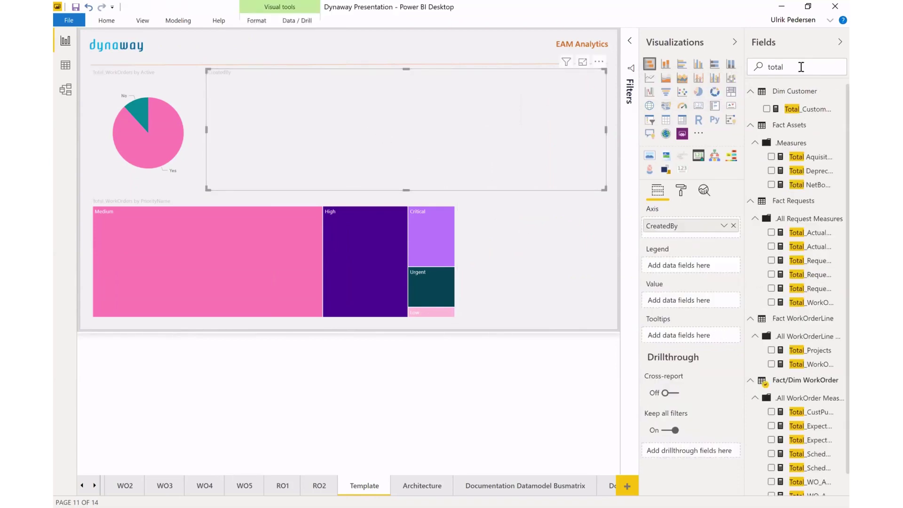
scroll(784, 393, down, 1)
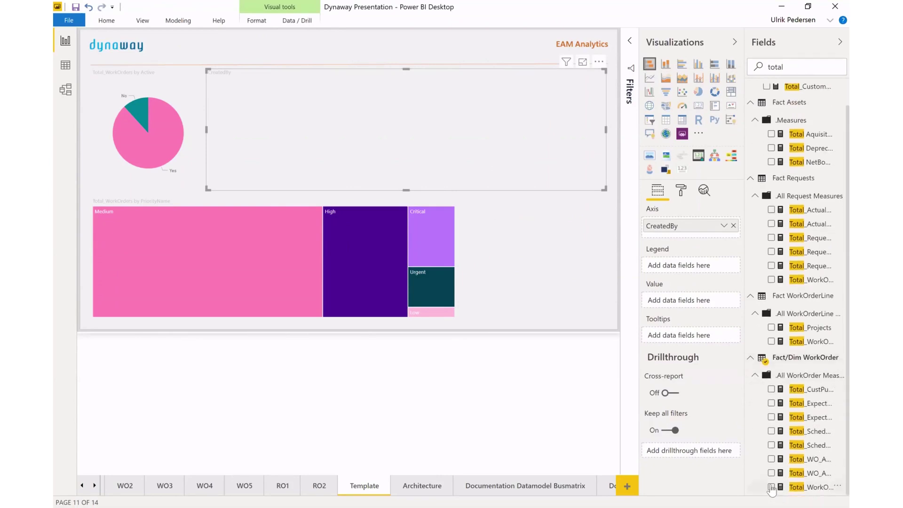
Add Total_WorkOrders to the bar chart and test cross-highlighting by each creator's bar.
click(771, 487)
mouse_move(431, 164)
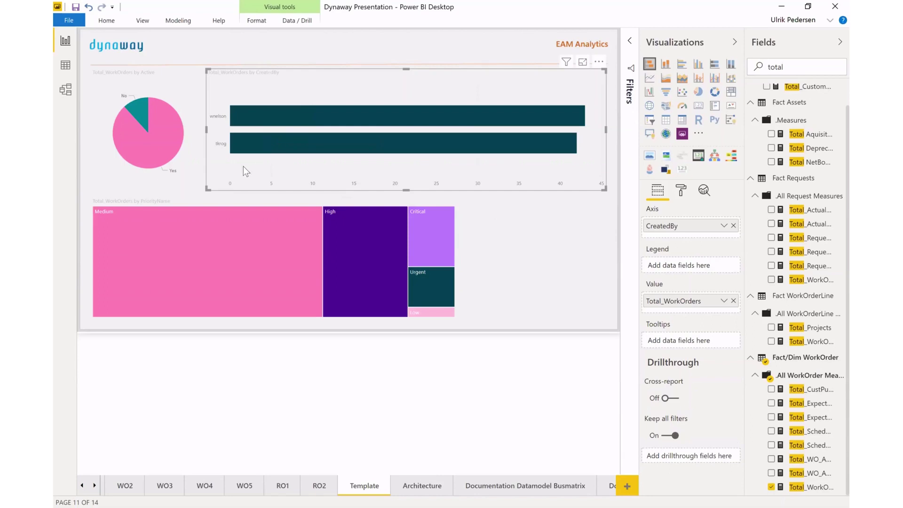
click(286, 116)
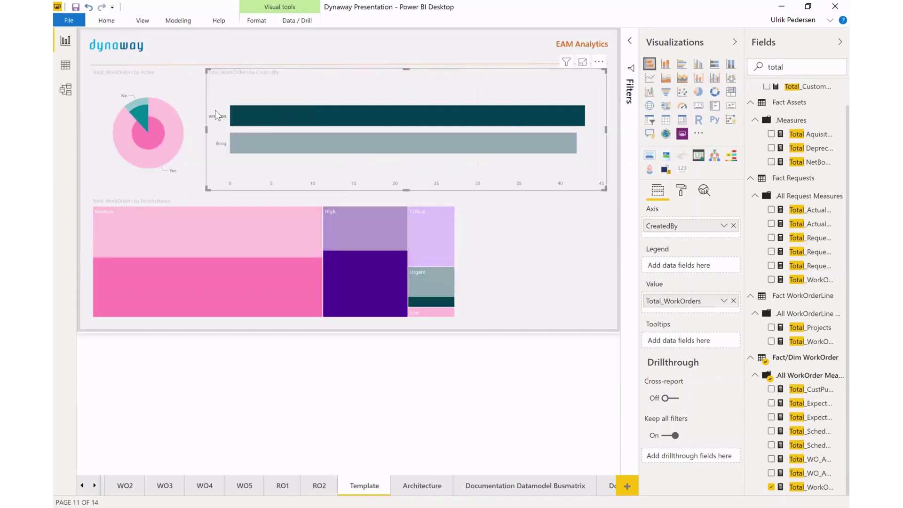
mouse_move(159, 115)
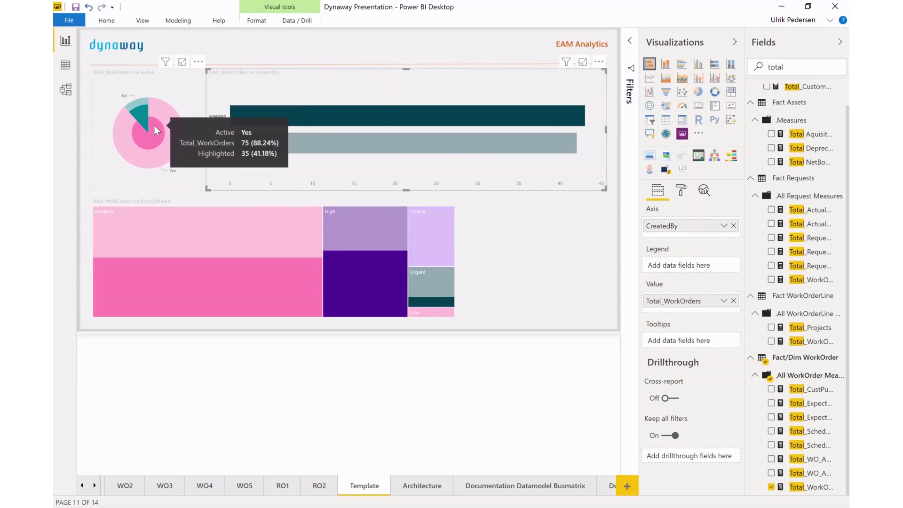
mouse_move(201, 261)
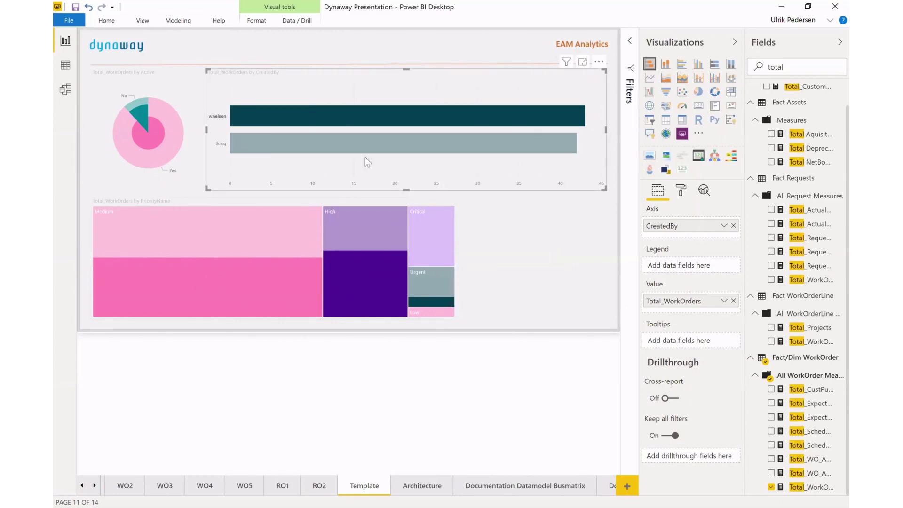
click(355, 140)
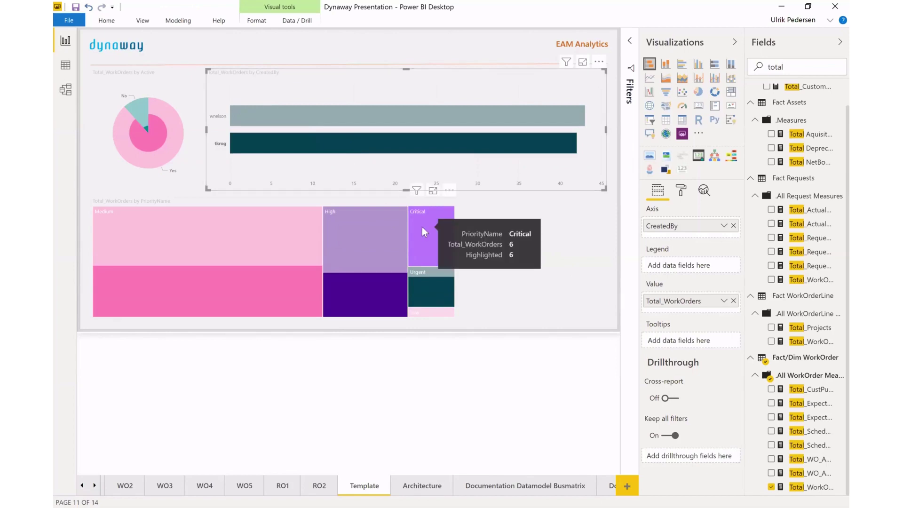
mouse_move(426, 278)
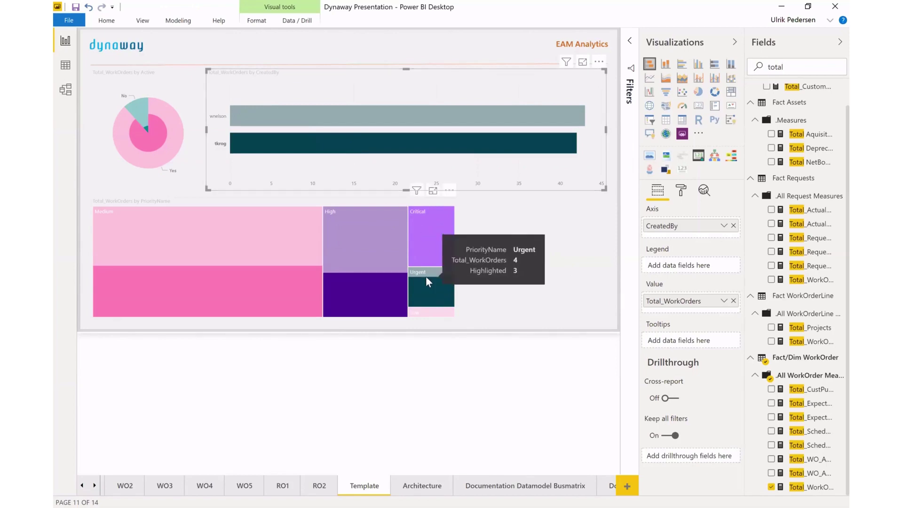
click(443, 169)
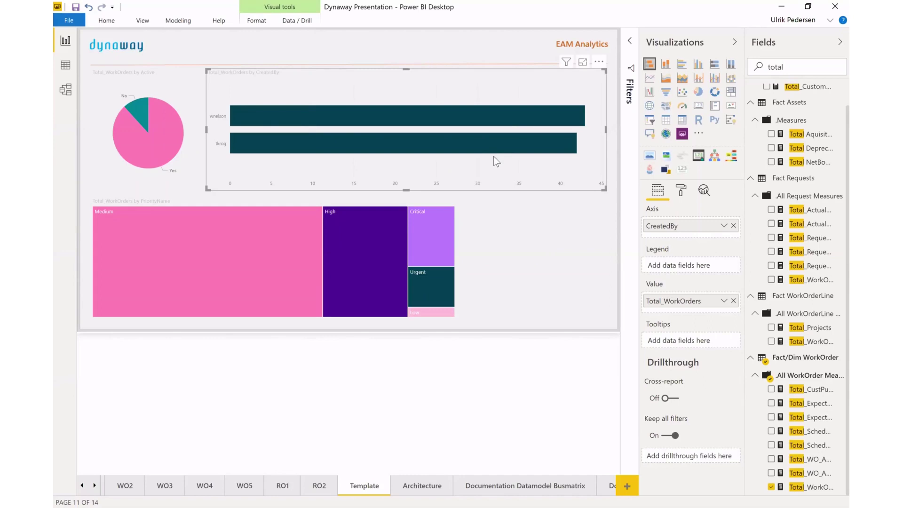
Add a donut chart with WorkOrderTypeName as legend and Total_WorkOrders as values.
click(530, 269)
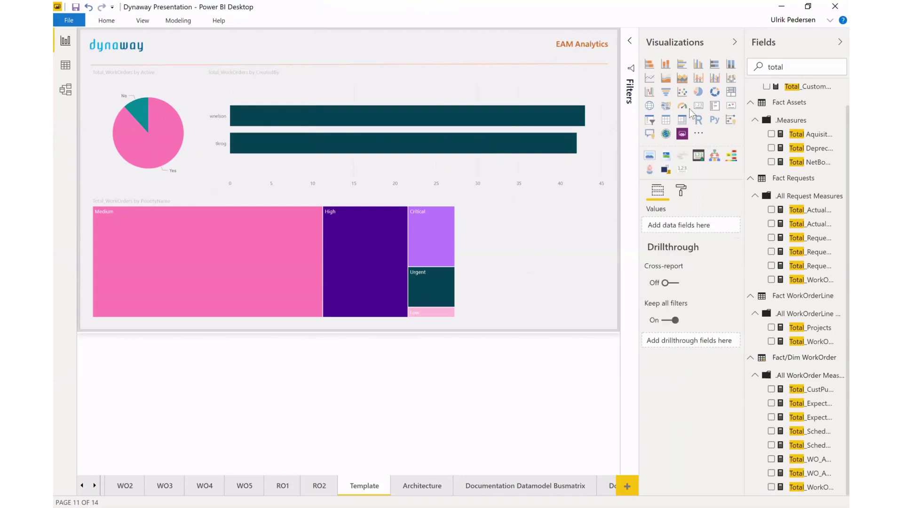
click(714, 92)
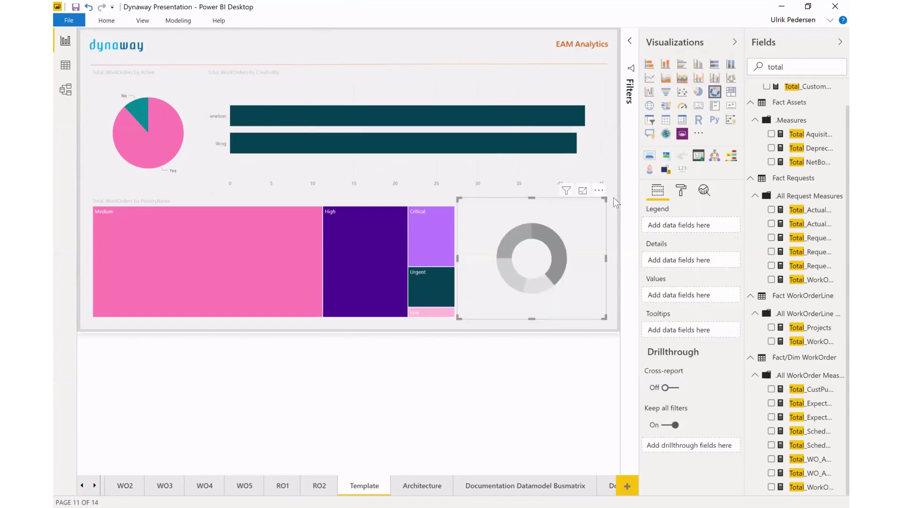
double_click(784, 66)
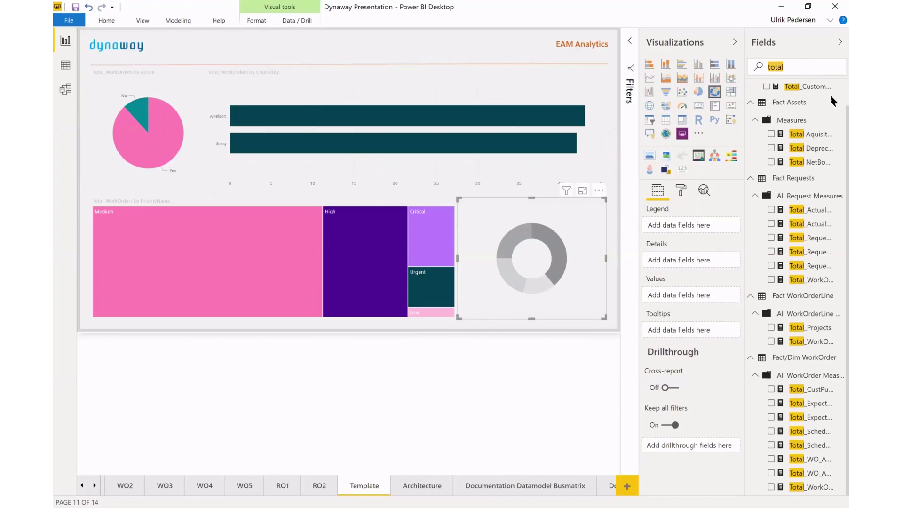
text(type)
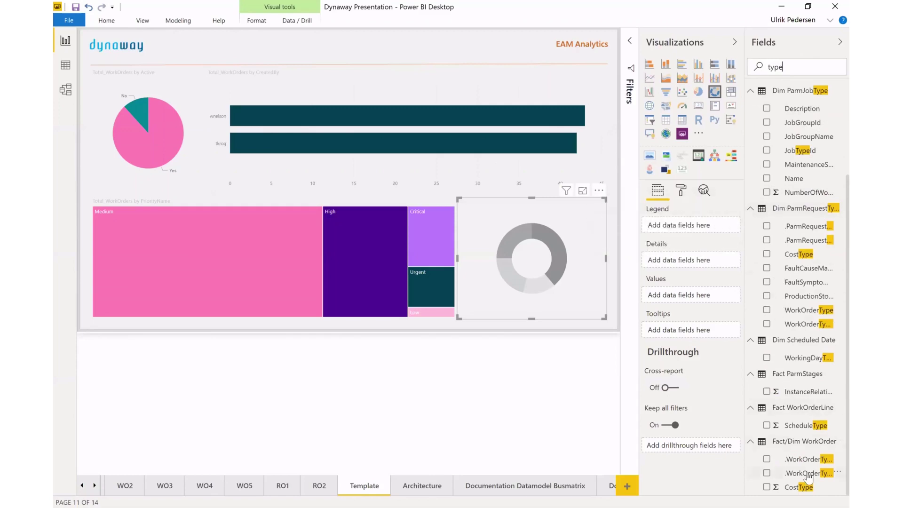
click(767, 474)
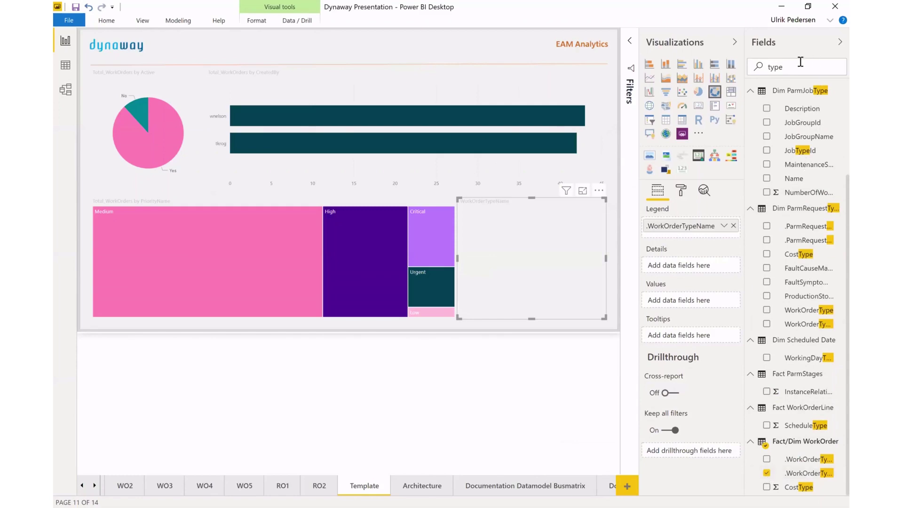
drag(798, 69, 767, 67)
text(total)
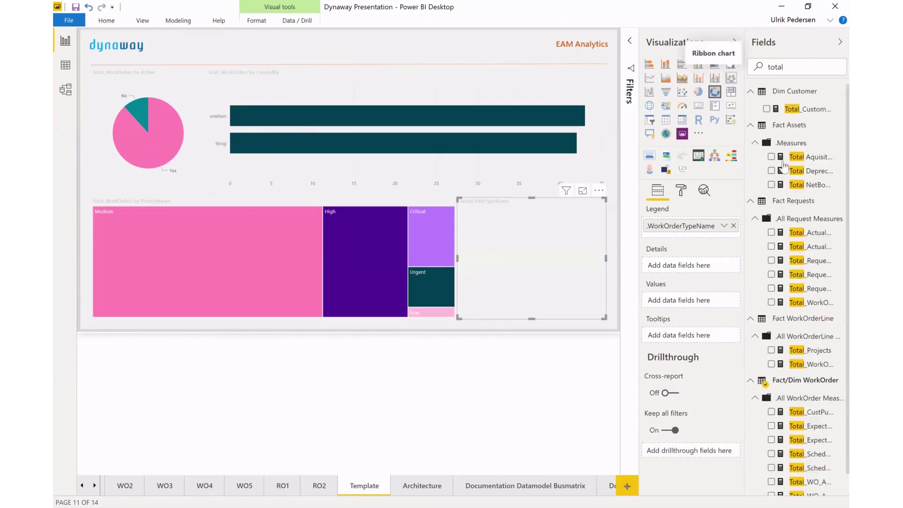
scroll(821, 223, down, 1)
click(771, 486)
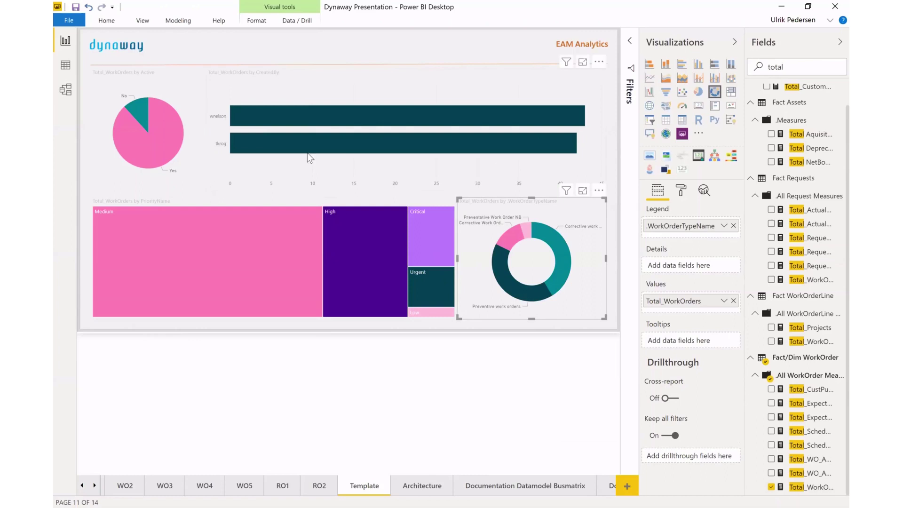
click(310, 122)
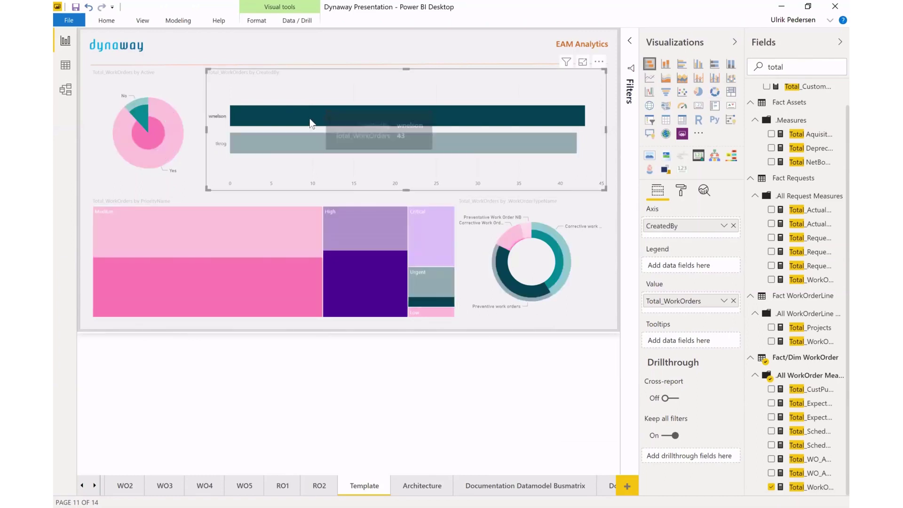
mouse_move(517, 290)
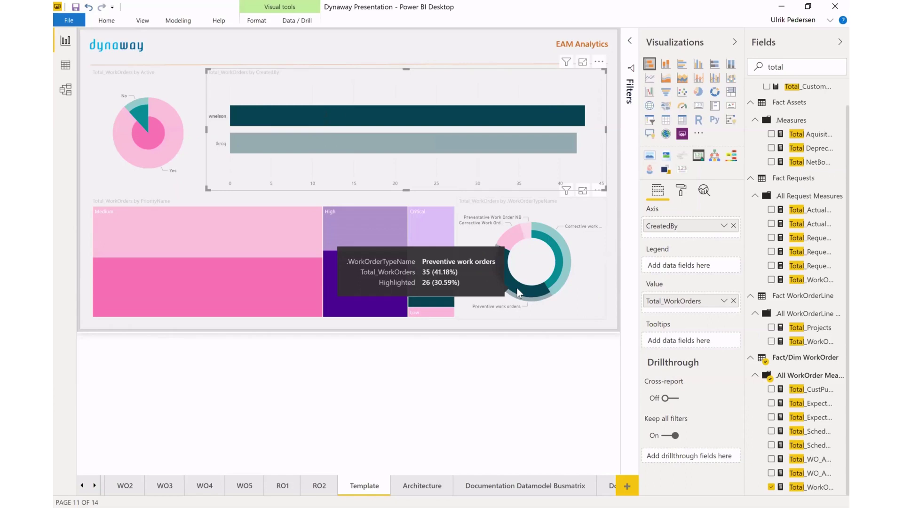
click(412, 148)
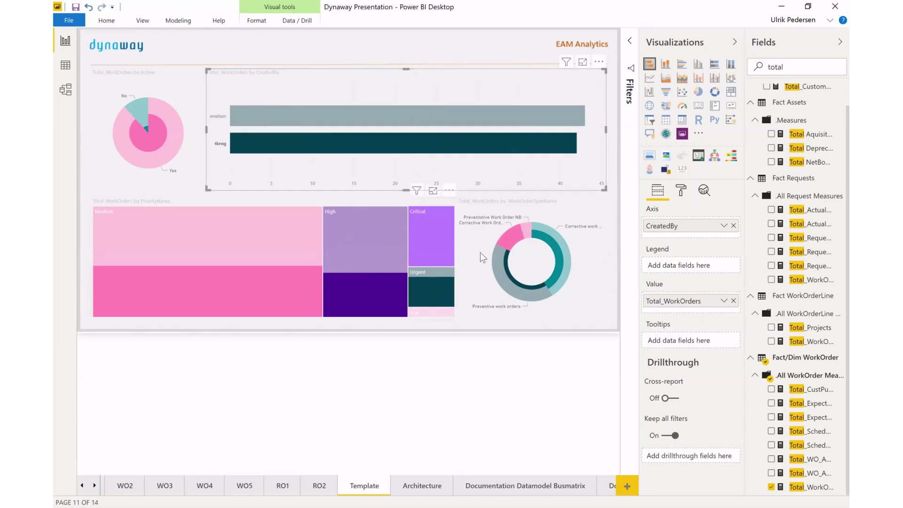
mouse_move(558, 254)
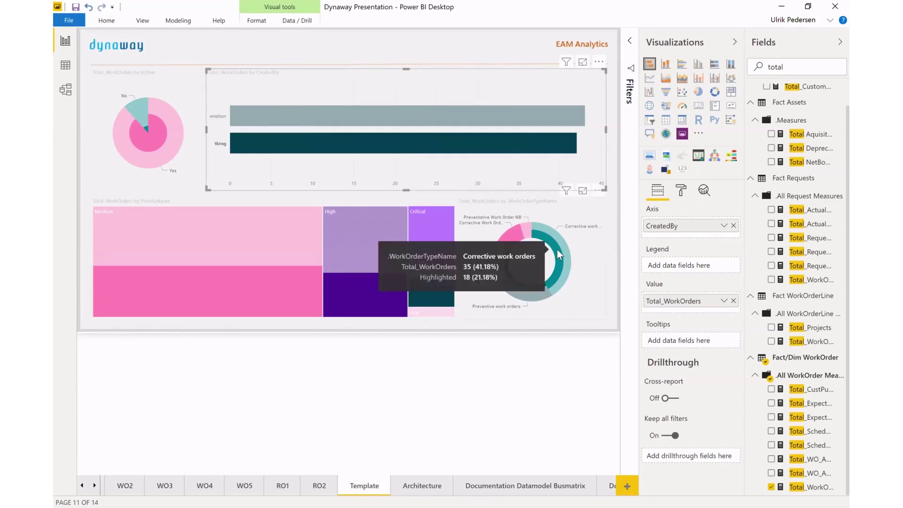
click(500, 173)
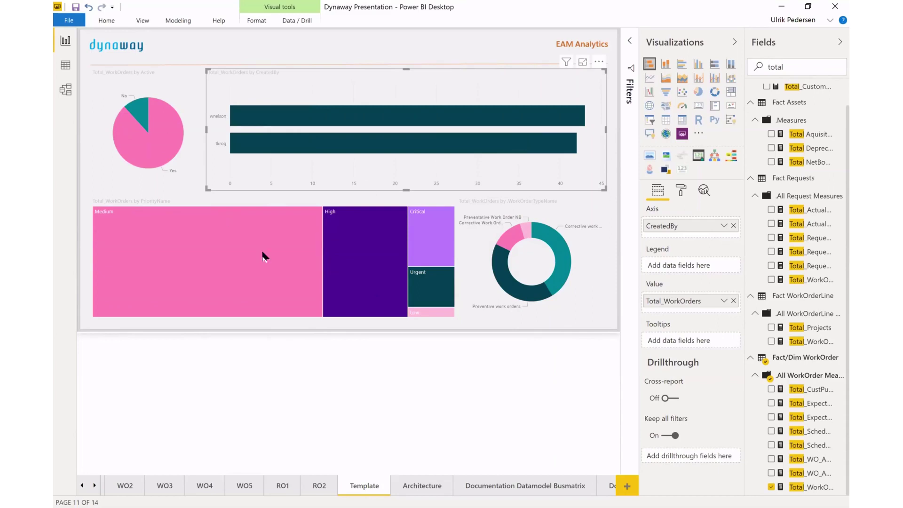
mouse_move(355, 237)
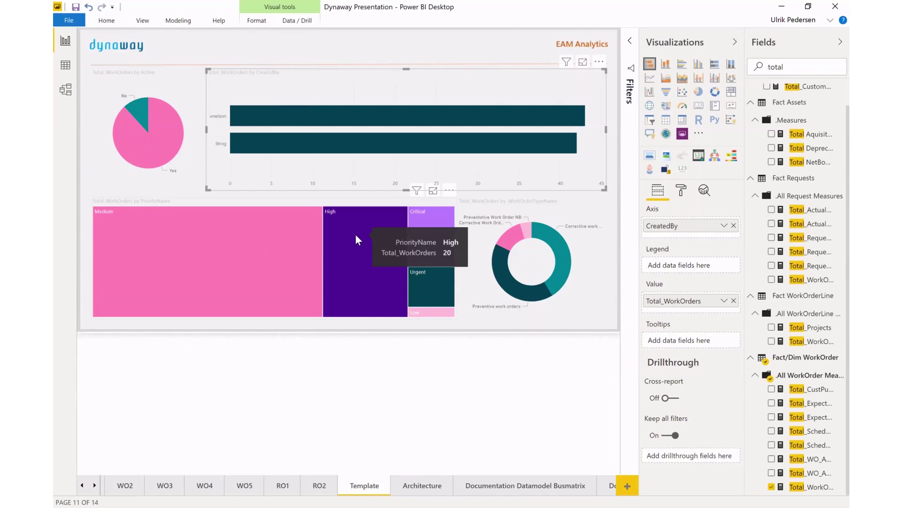
Clear the Fields search and widen the fields list so table names show fully.
scroll(766, 104, up, 1)
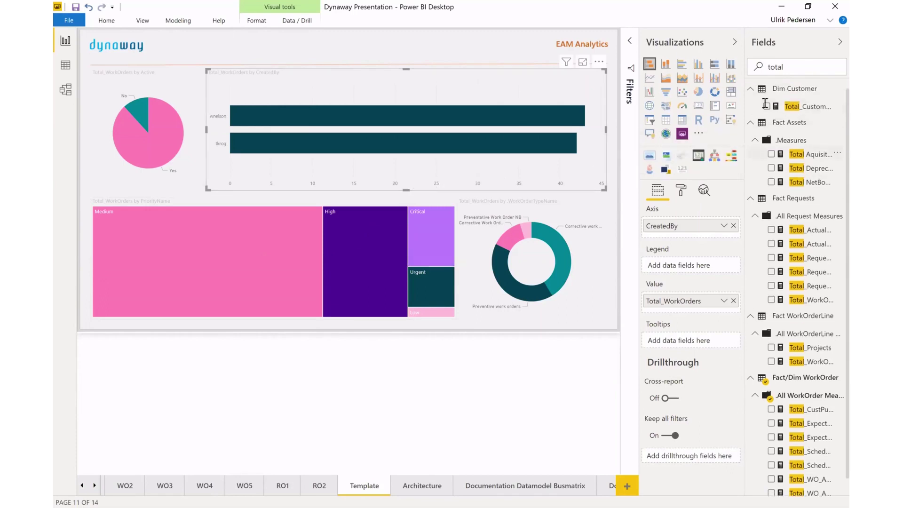
double_click(754, 66)
key(BackSpace)
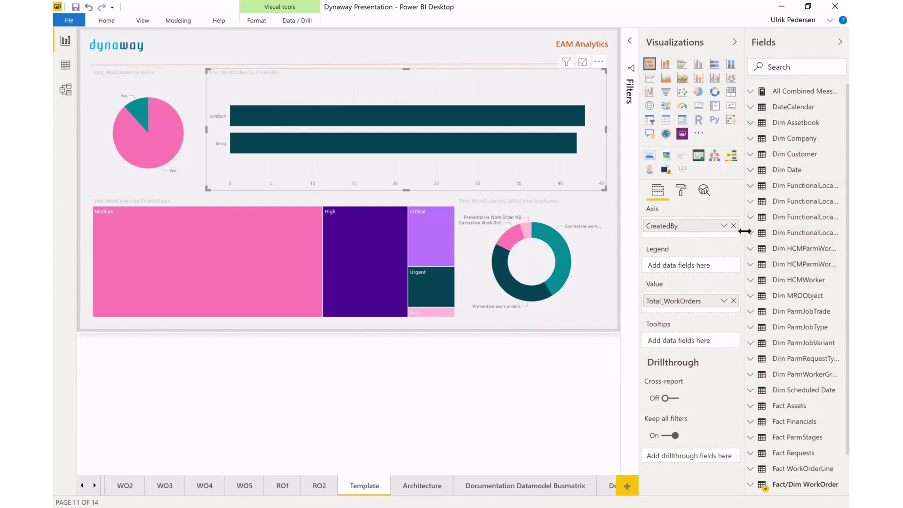
drag(745, 231, 708, 240)
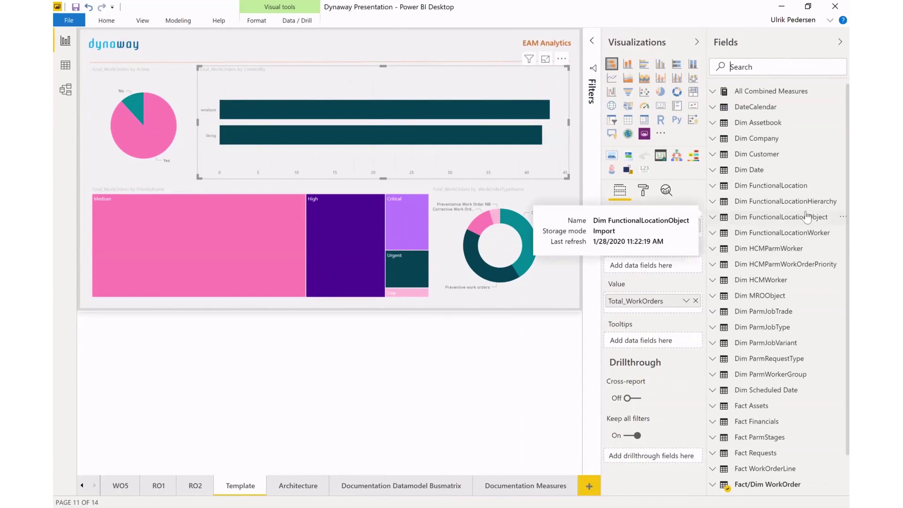
mouse_move(808, 207)
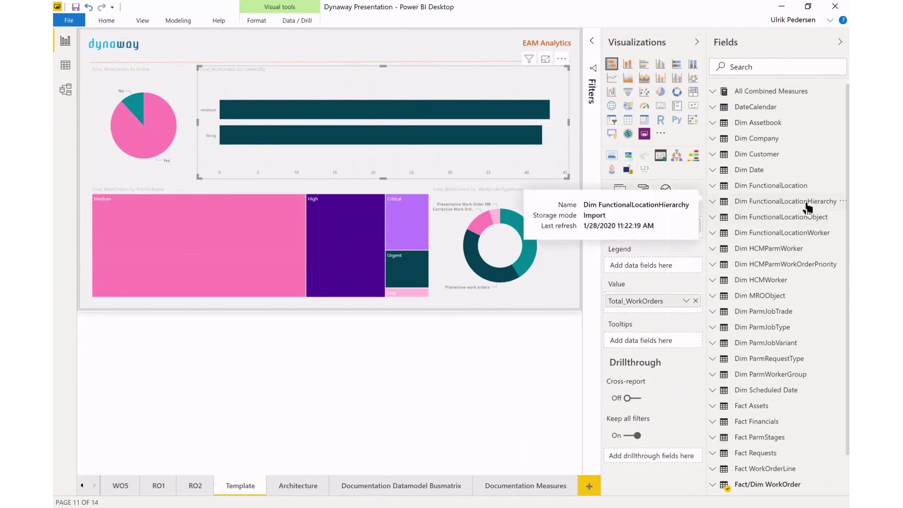